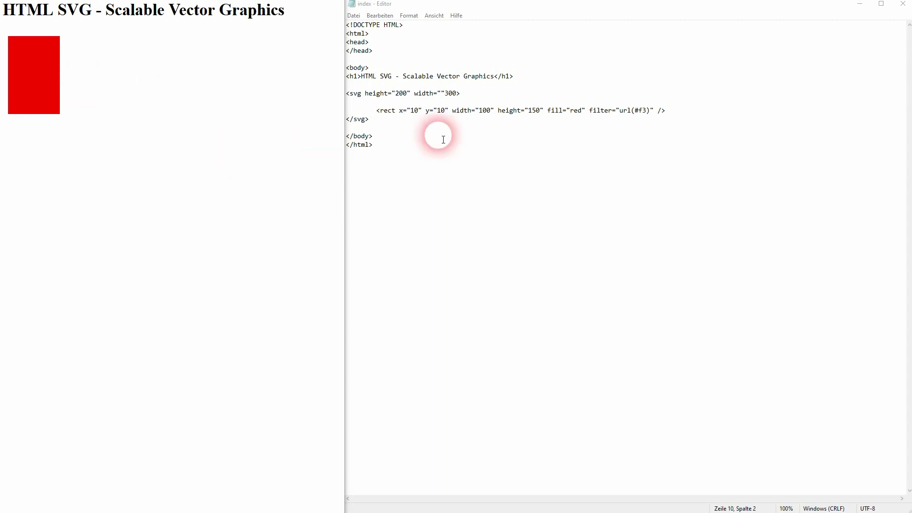
# Delete '#f3' from the rectangle's filter attribute so it reads filter="url()".
pyautogui.moveTo(432, 110); pyautogui.dragTo(670, 114)
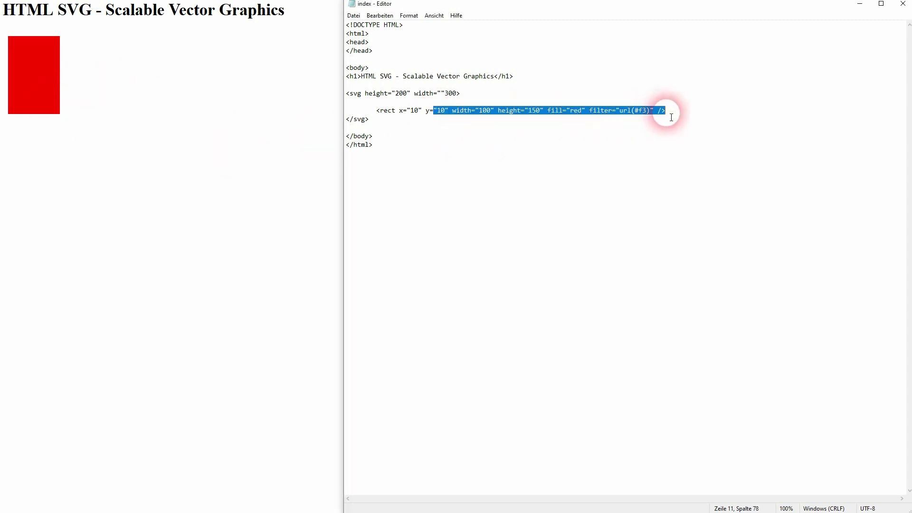
pyautogui.click(670, 114)
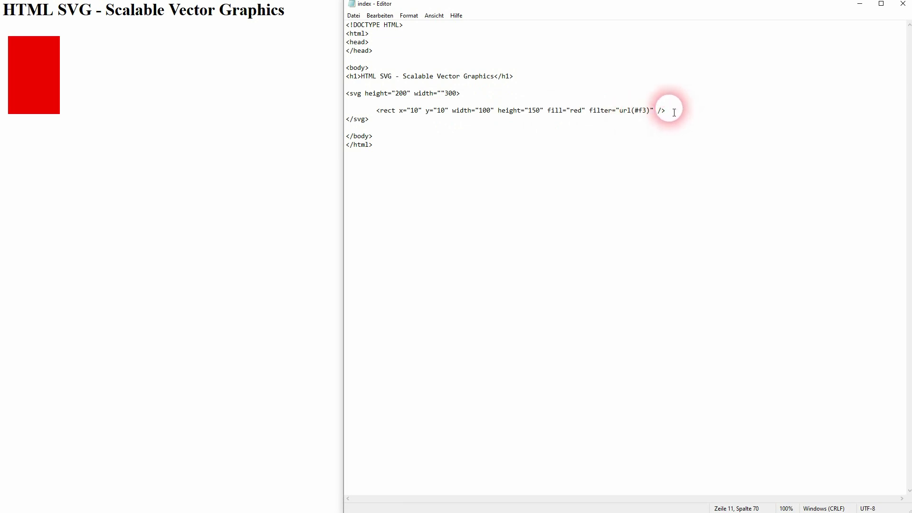
pyautogui.click(644, 112)
pyautogui.press('BackSpace')
pyautogui.press('BackSpace')
pyautogui.press('BackSpace')
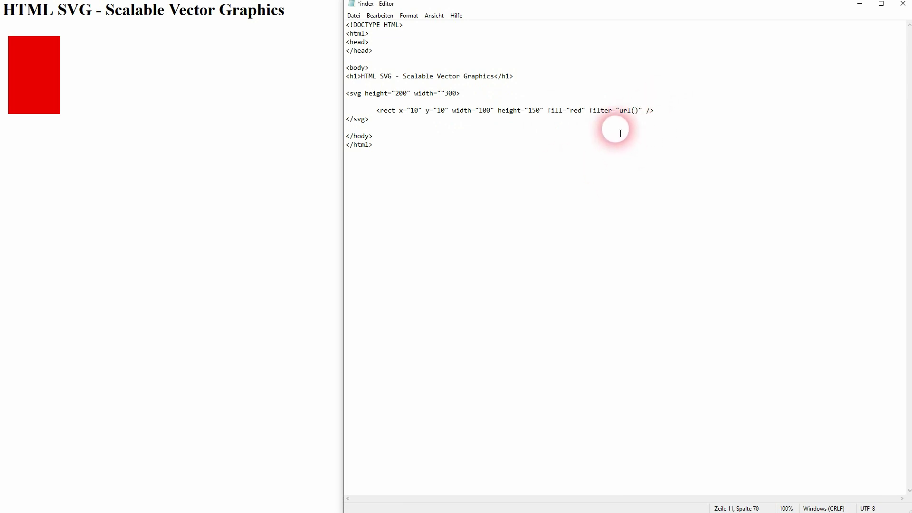
pyautogui.moveTo(620, 119)
pyautogui.mouseDown()
pyautogui.moveTo(650, 112)
pyautogui.moveTo(611, 110)
pyautogui.moveTo(643, 110)
pyautogui.mouseUp()
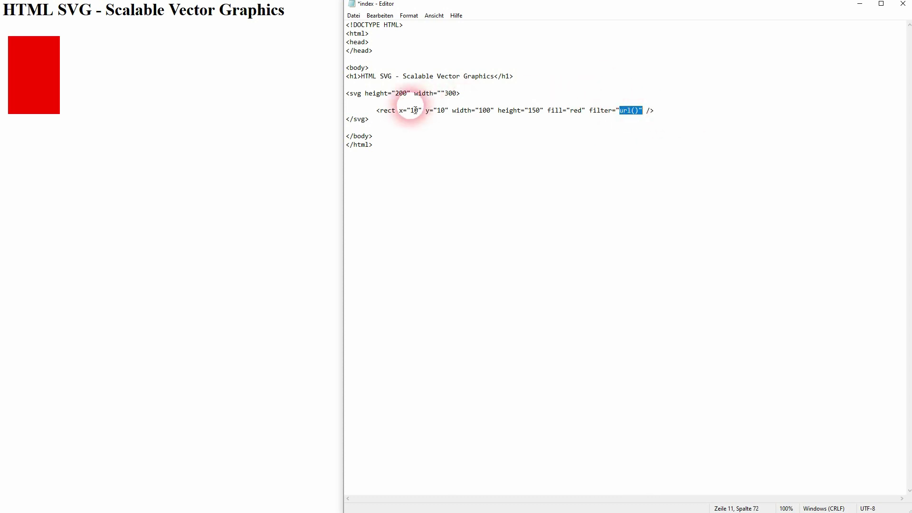
pyautogui.click(404, 103)
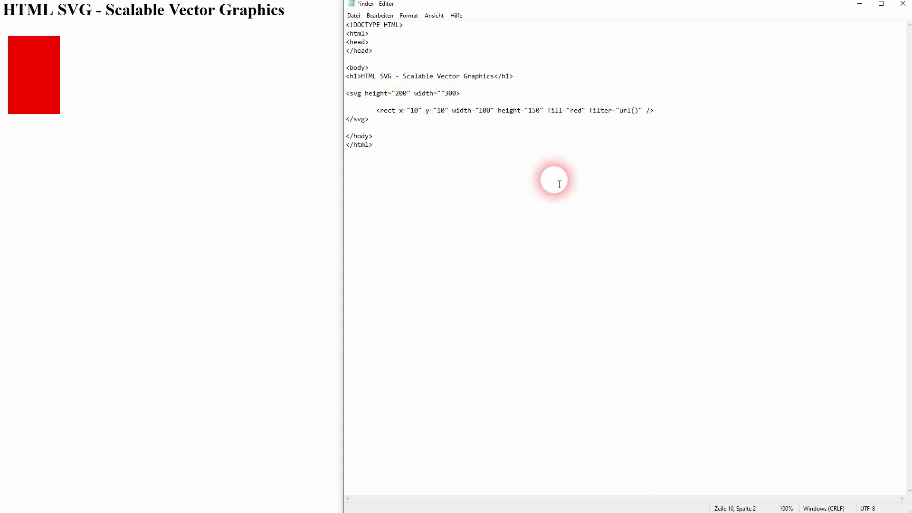
# Insert a <filter> block with <feGaussianBlur stdDeviation="5" /> above the rect and save.
pyautogui.hotkey('ctrl', 's')
pyautogui.write('<filter>')
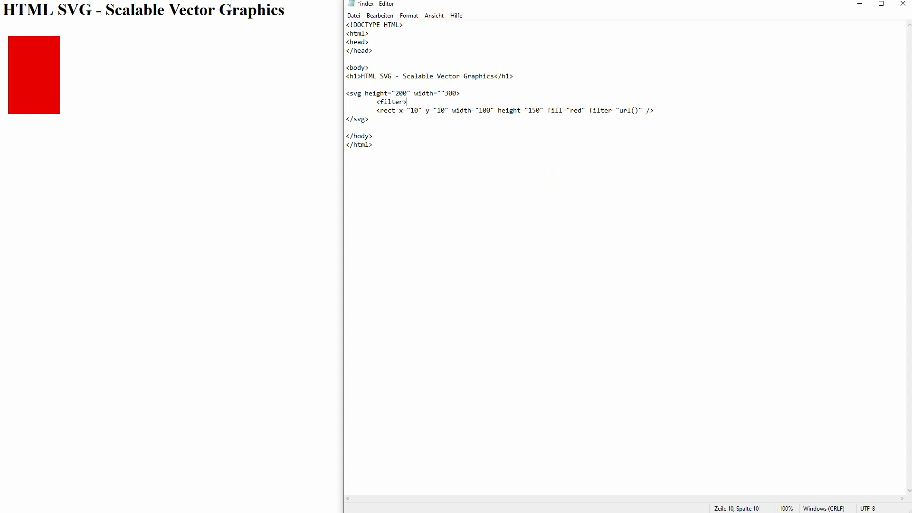
pyautogui.press('Return')
pyautogui.press('Return')
pyautogui.press('Tab')
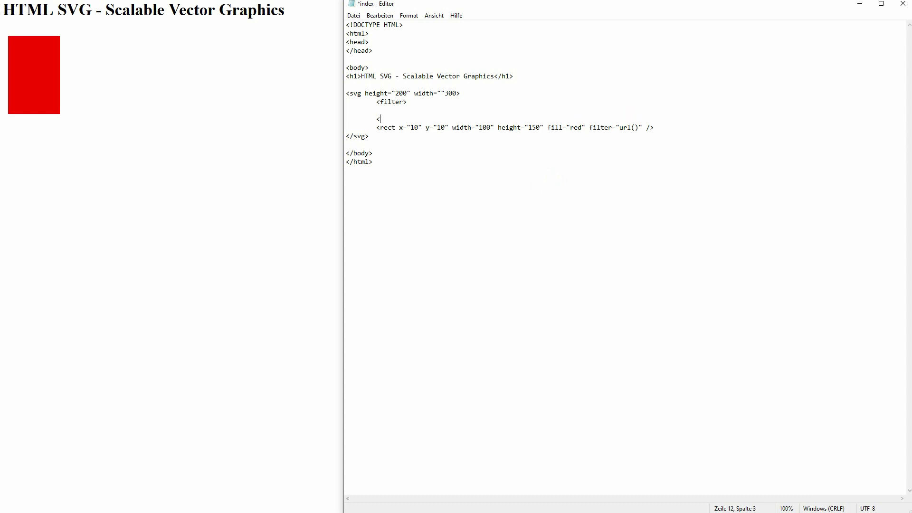
pyautogui.write('/filter>')
pyautogui.press('Up')
pyautogui.write('feGaussianBlur ')
pyautogui.write('stdDe')
pyautogui.write('viation=" />')
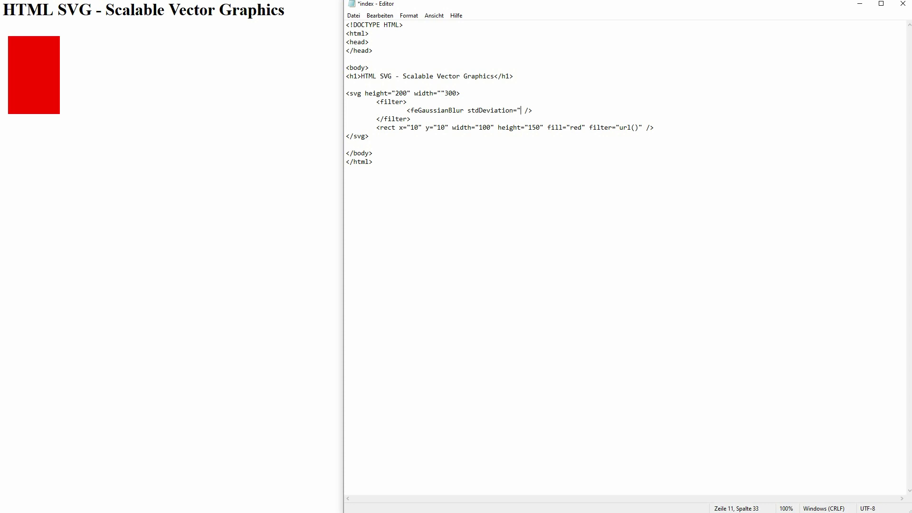
pyautogui.write('"')
pyautogui.press('Left')
pyautogui.write('5')
pyautogui.hotkey('ctrl', 's')
# Check the page and the blur element, then add id="blurFilter" to the filter tag.
pyautogui.click(47, 4)
pyautogui.moveTo(407, 111)
pyautogui.mouseDown()
pyautogui.moveTo(540, 111)
pyautogui.moveTo(644, 127)
pyautogui.moveTo(634, 131)
pyautogui.mouseUp()
pyautogui.click(617, 128)
pyautogui.click(405, 101)
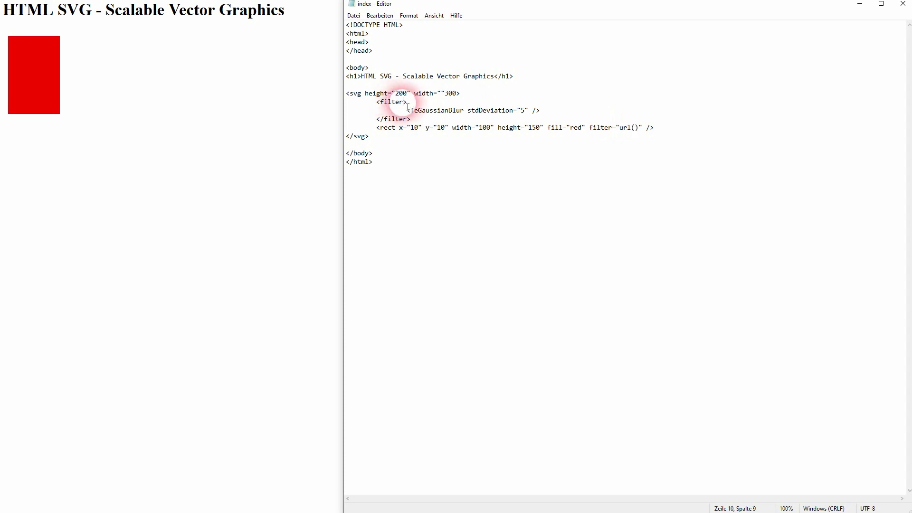
pyautogui.write('id="')
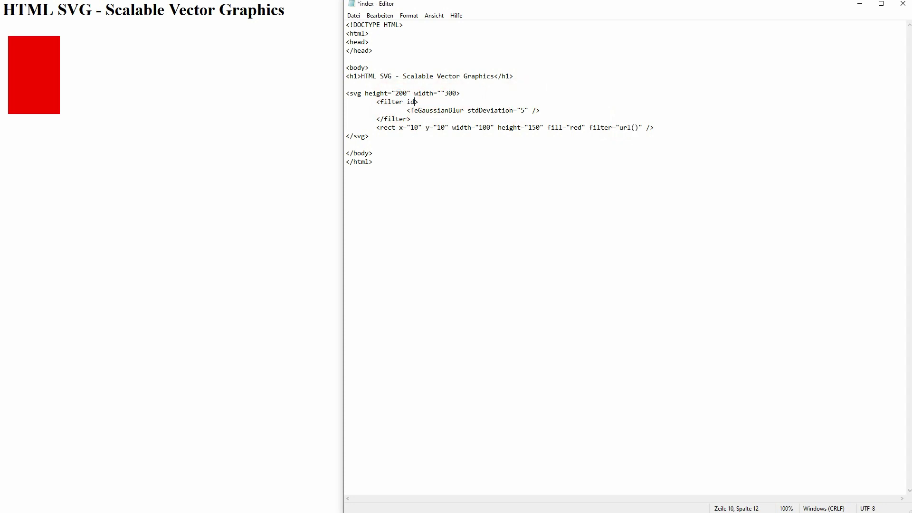
pyautogui.write('blur')
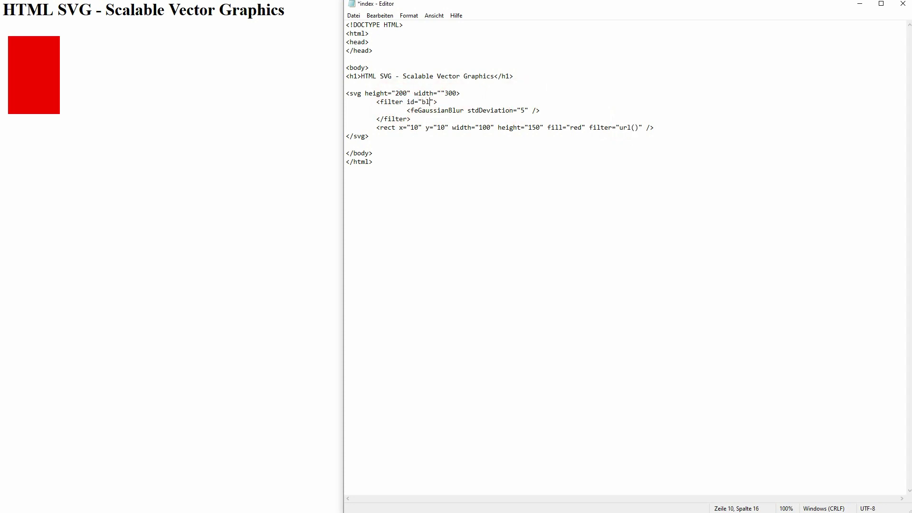
pyautogui.write('Filter')
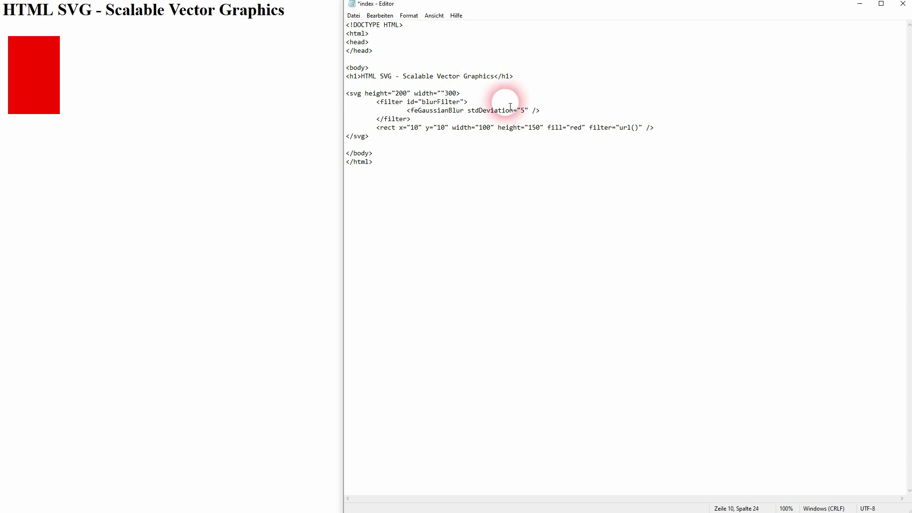
# Set the rectangle's filter to url(#blurFilter), save, and reload the browser page.
pyautogui.moveTo(422, 103); pyautogui.dragTo(464, 107)
pyautogui.hotkey('ctrl', 'c')
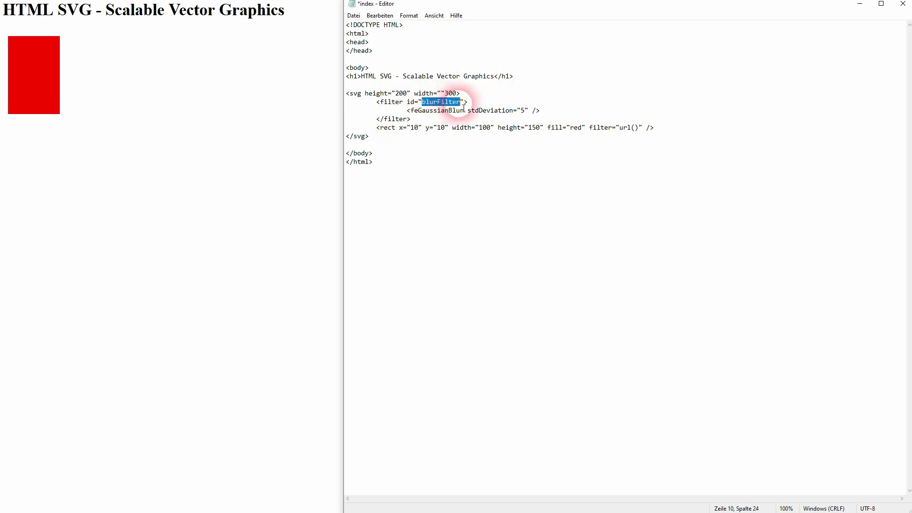
pyautogui.click(634, 128)
pyautogui.write('#')
pyautogui.hotkey('ctrl', 'v')
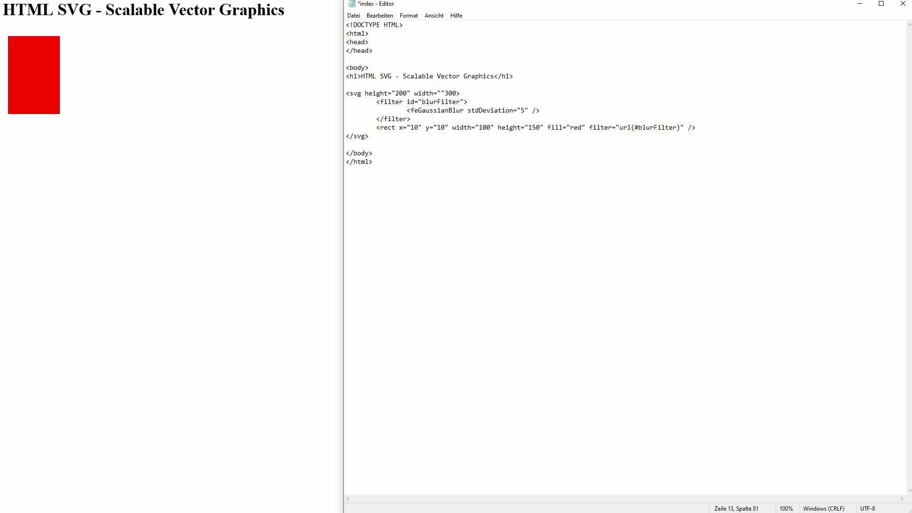
pyautogui.hotkey('ctrl', 's')
pyautogui.hotkey('alt', 'Tab')
pyautogui.press('F5')
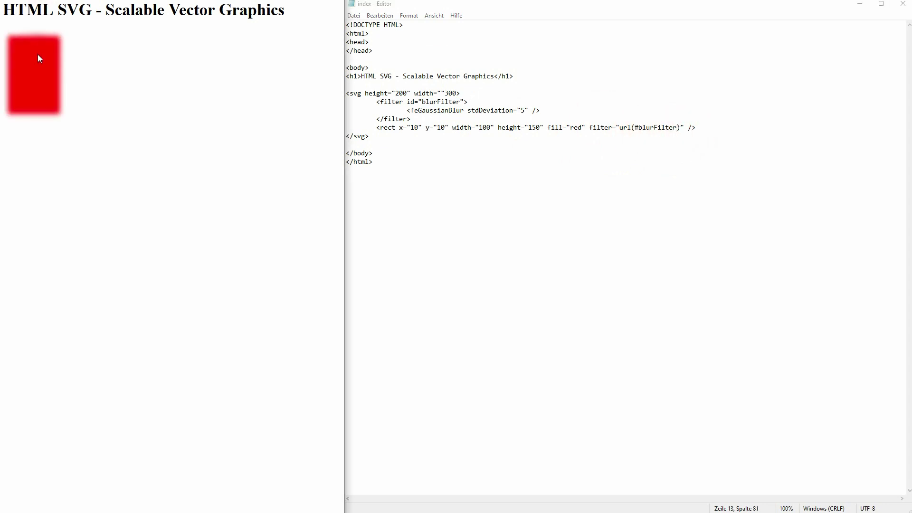
# Change stdDeviation from 5 to 2, save, and reload the page in the browser.
pyautogui.click(18, 38)
pyautogui.doubleClick(524, 110)
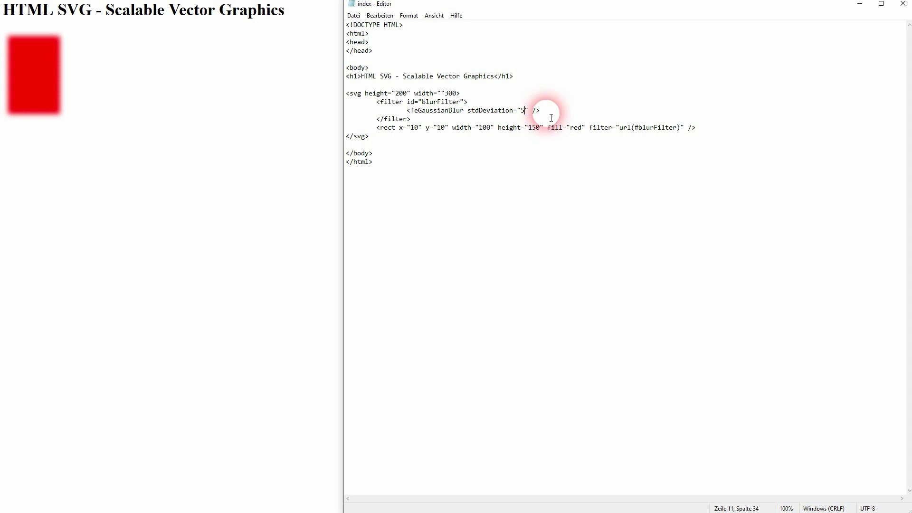
pyautogui.press('BackSpace')
pyautogui.write('2')
pyautogui.hotkey('ctrl', 's')
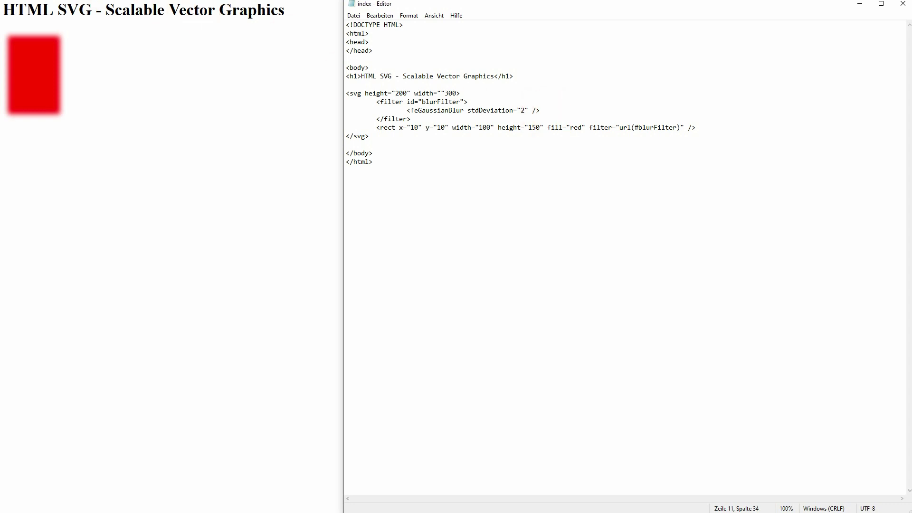
pyautogui.click(73, 74)
pyautogui.press('F5')
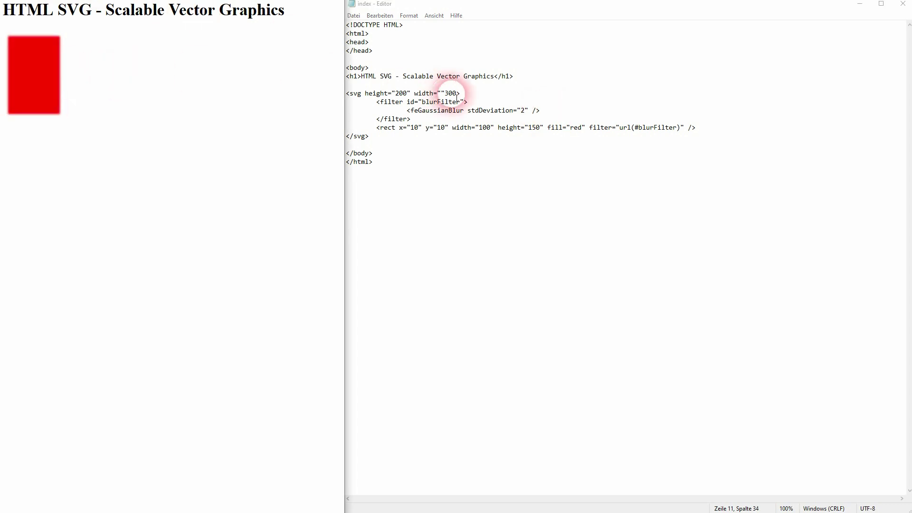
# Review the feGaussianBlur element and the whole filter block in the code.
pyautogui.moveTo(411, 111); pyautogui.dragTo(464, 114)
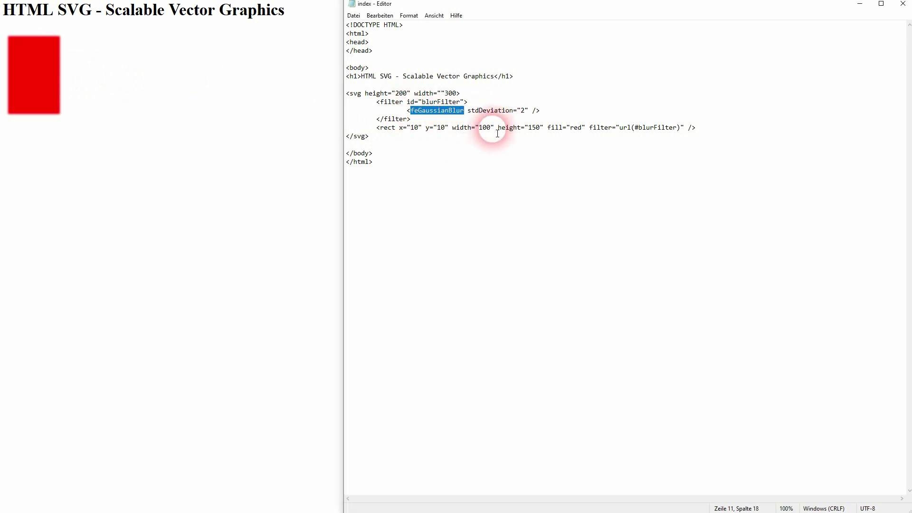
pyautogui.click(531, 133)
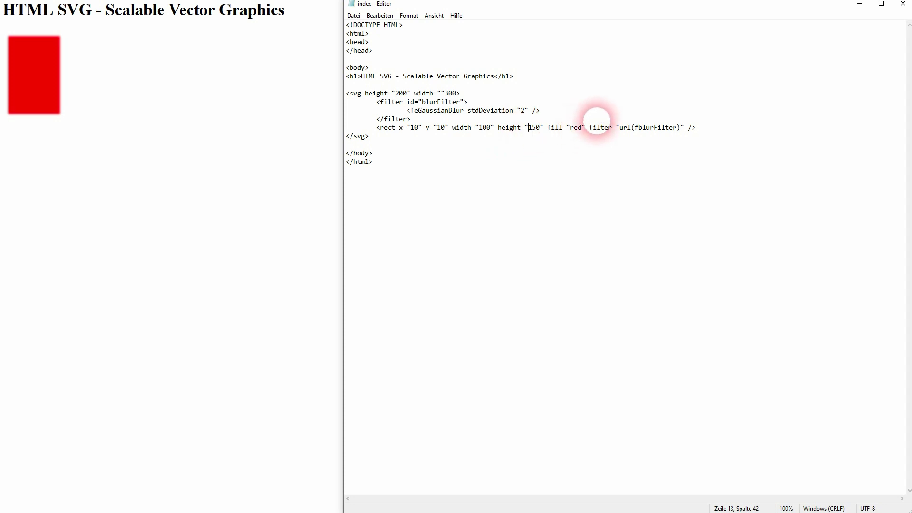
pyautogui.moveTo(376, 102)
pyautogui.mouseDown()
pyautogui.moveTo(412, 119)
pyautogui.moveTo(549, 110)
pyautogui.mouseUp()
pyautogui.click(429, 127)
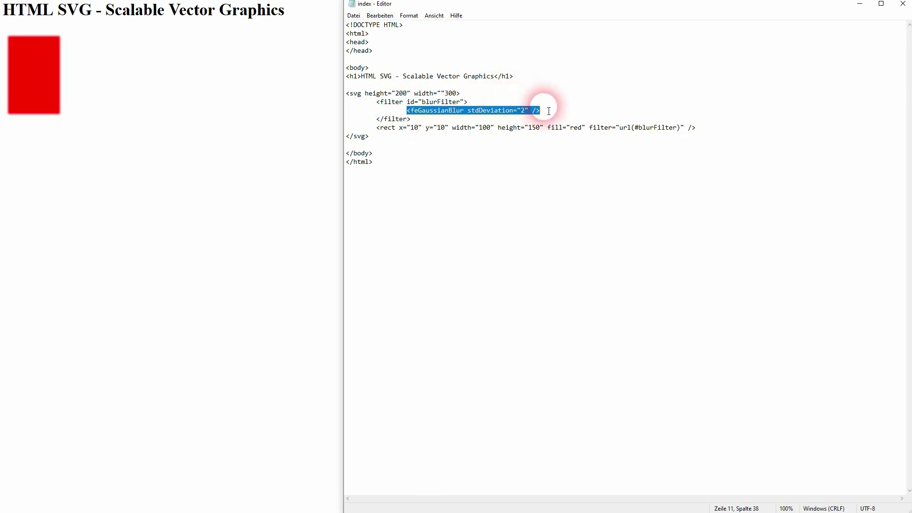